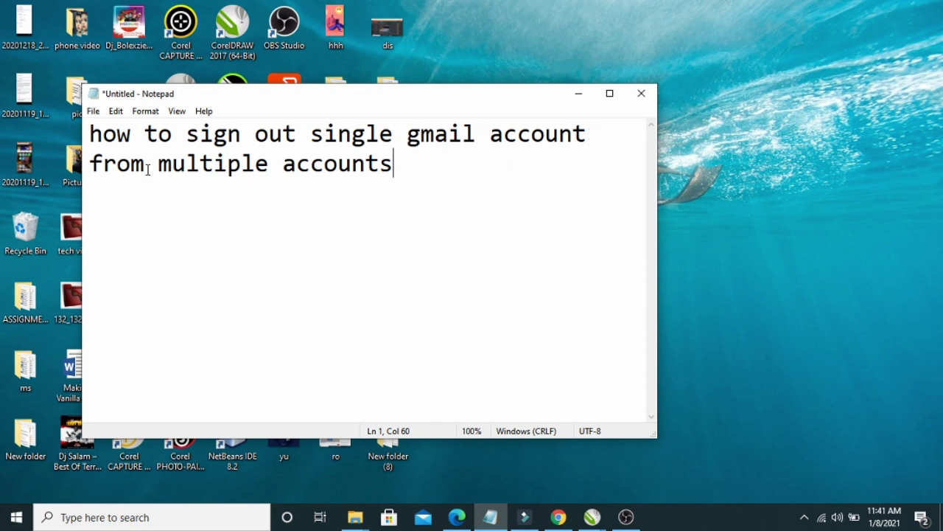
- Complete the Notepad title by appending "on your computer" after "multiple accounts"
{"action": "type", "text": "on your como"}
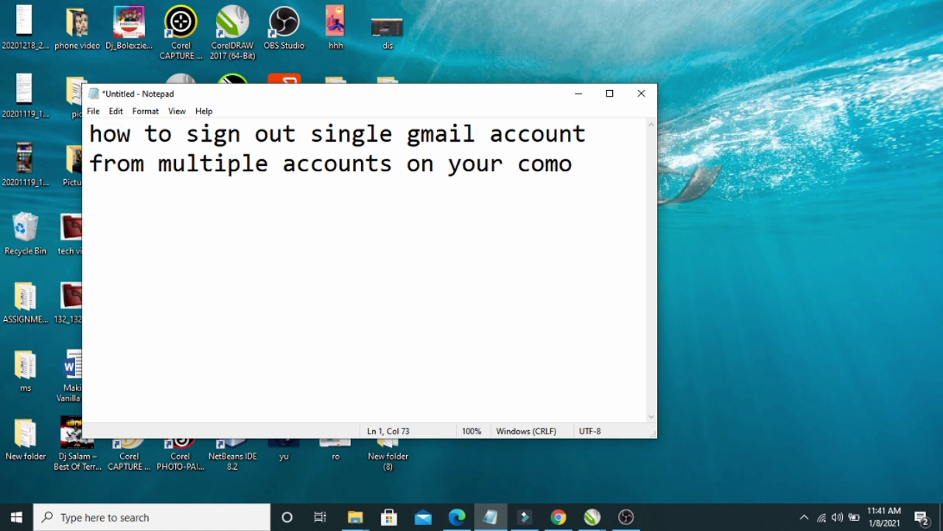
{"action": "key", "text": "BackSpace"}
{"action": "type", "text": "puter"}
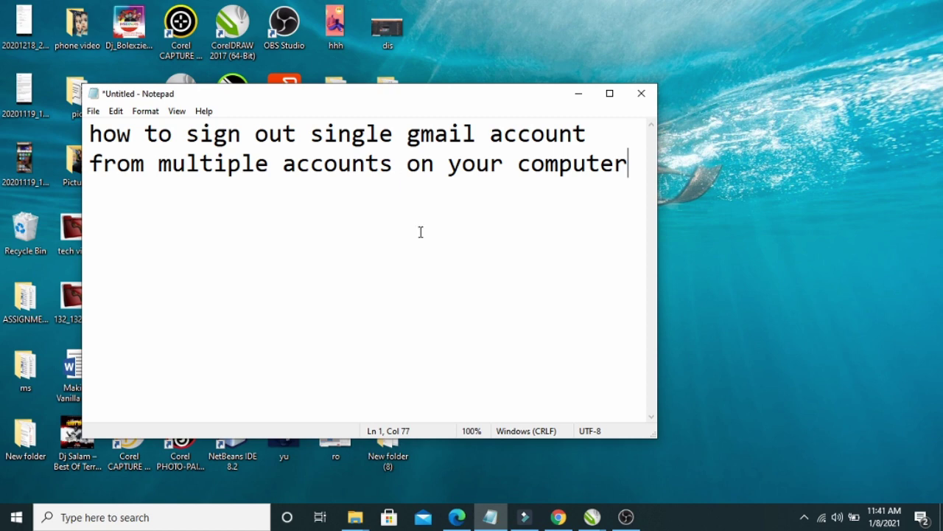
- Switch to Chrome and read the viewer comments under the YouTube video about logging out multiple Gmail accounts
{"action": "left_click", "coordinate": [560, 520]}
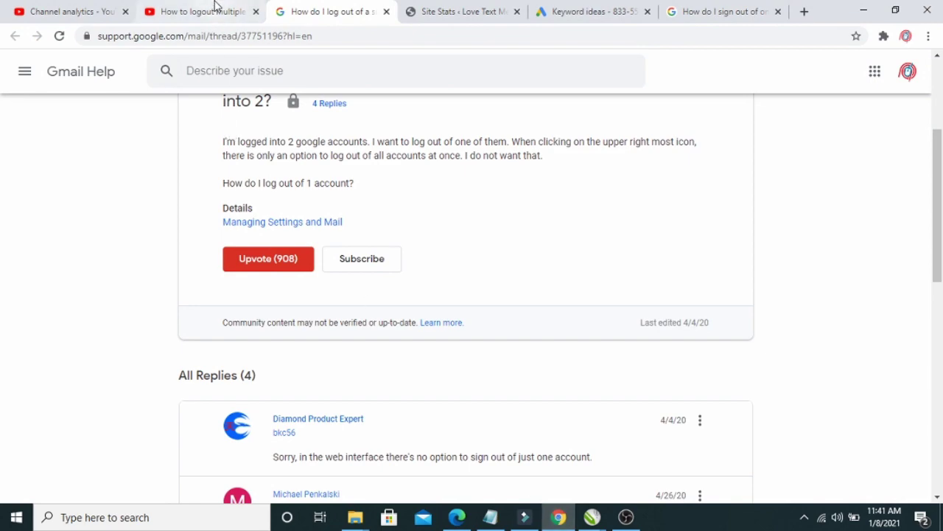
{"action": "left_click", "coordinate": [193, 15]}
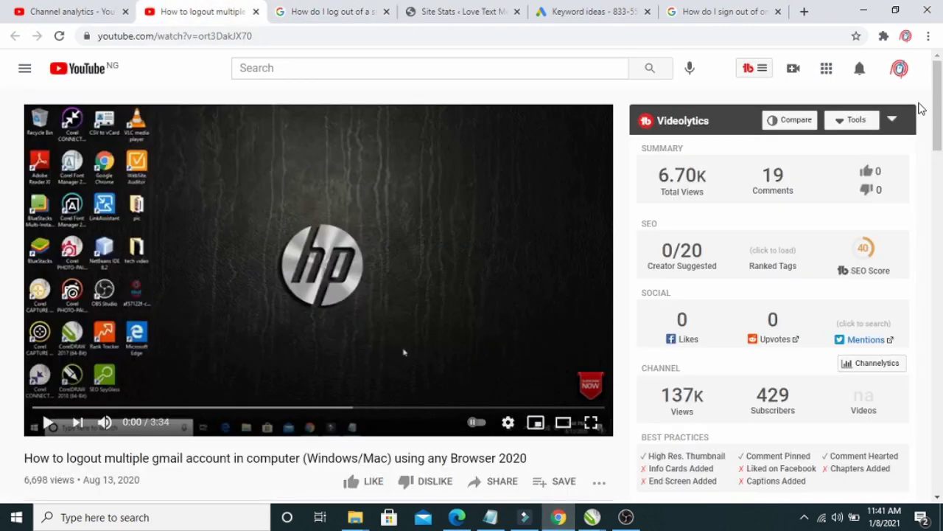
{"action": "scroll", "coordinate": [938, 104], "scroll_direction": "down", "scroll_amount": 2}
{"action": "left_click_drag", "start_coordinate": [939, 124], "coordinate": [919, 236]}
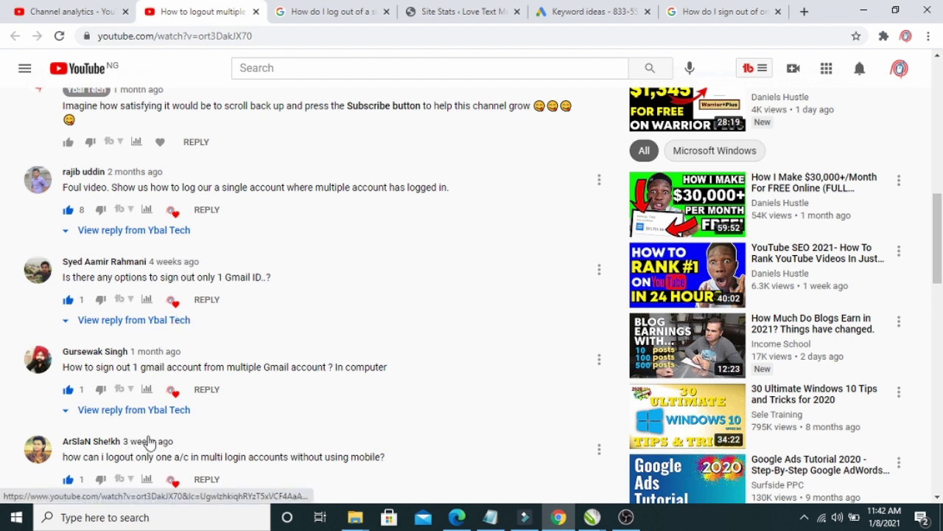
{"action": "left_click_drag", "start_coordinate": [933, 250], "coordinate": [936, 311]}
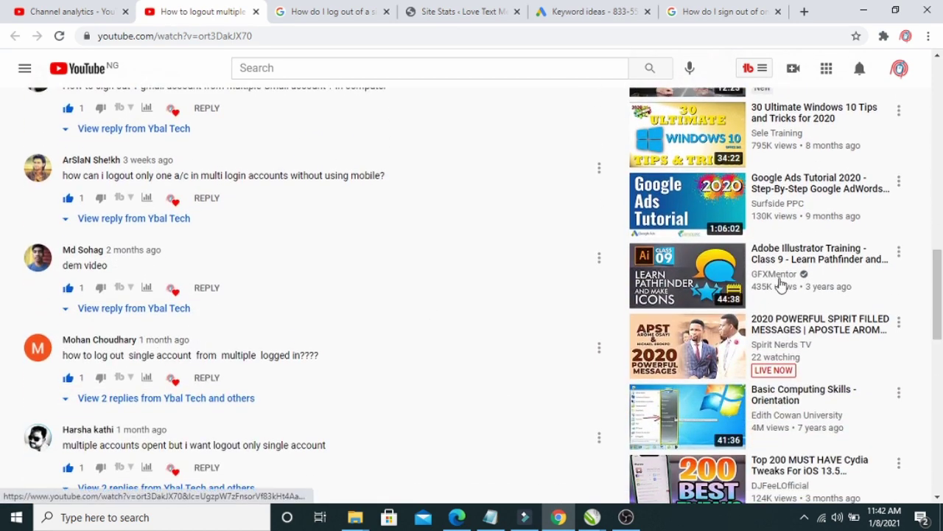
{"action": "left_click_drag", "start_coordinate": [941, 274], "coordinate": [933, 302]}
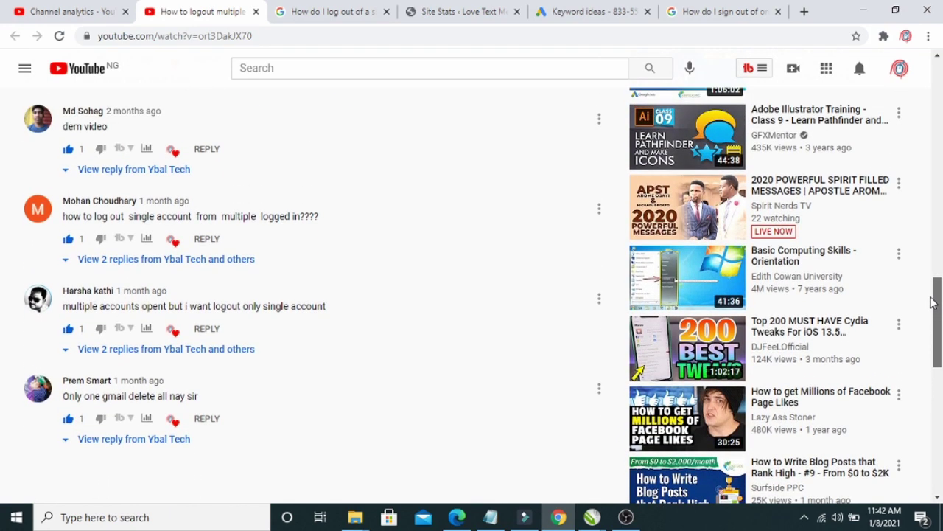
{"action": "left_click_drag", "start_coordinate": [932, 302], "coordinate": [940, 215]}
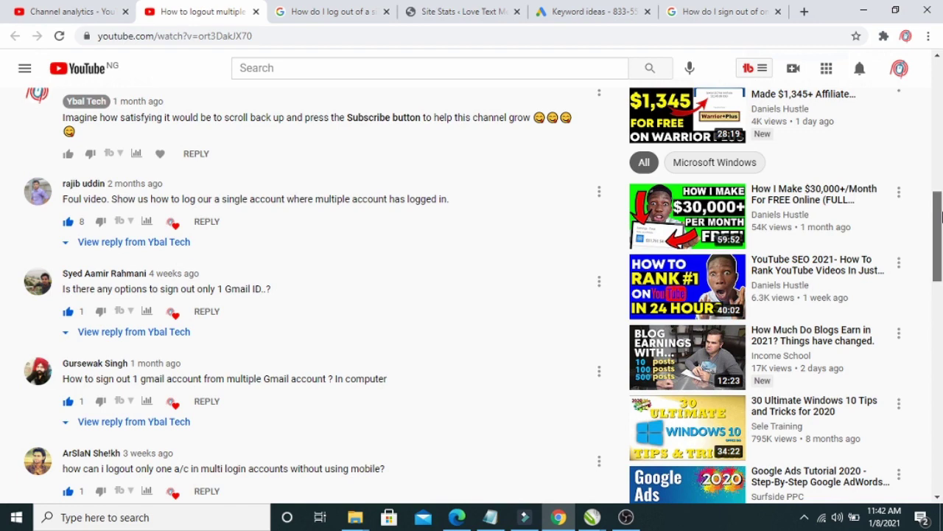
{"action": "left_click_drag", "start_coordinate": [940, 214], "coordinate": [939, 180]}
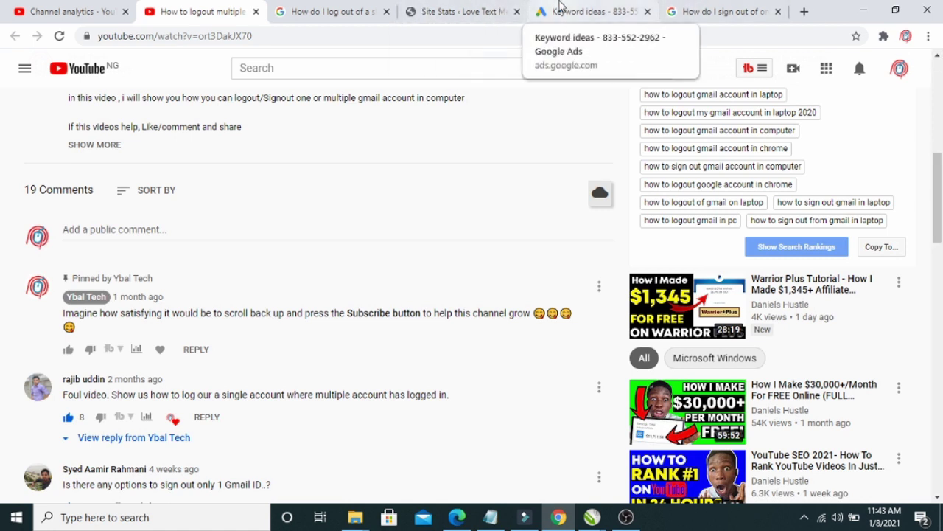
- Read the Gmail Help thread about logging out of a single Google account, including its replies
{"action": "left_click", "coordinate": [351, 14]}
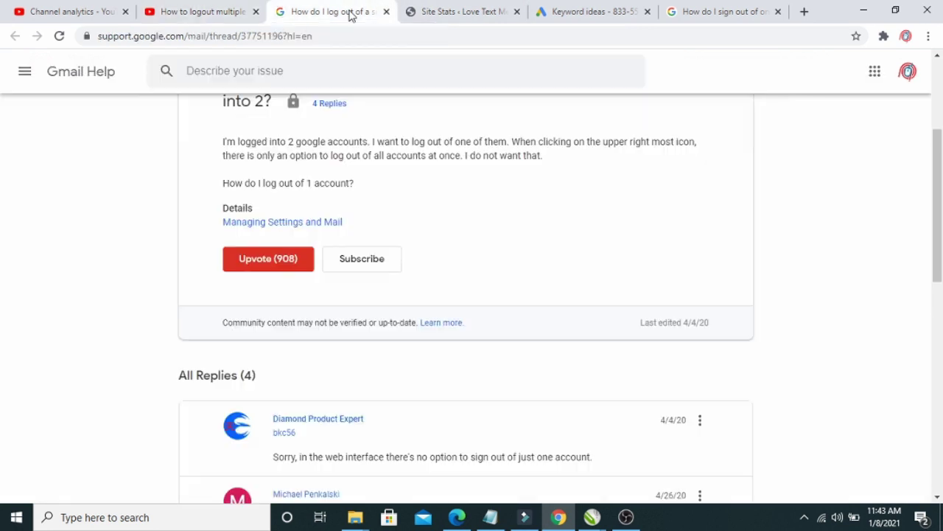
{"action": "left_click_drag", "start_coordinate": [939, 162], "coordinate": [940, 99]}
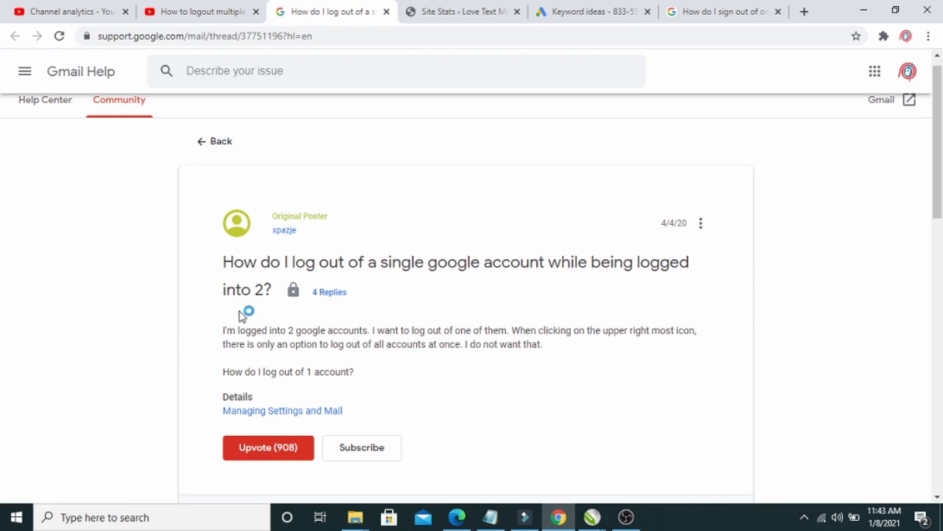
{"action": "left_click_drag", "start_coordinate": [938, 164], "coordinate": [921, 288]}
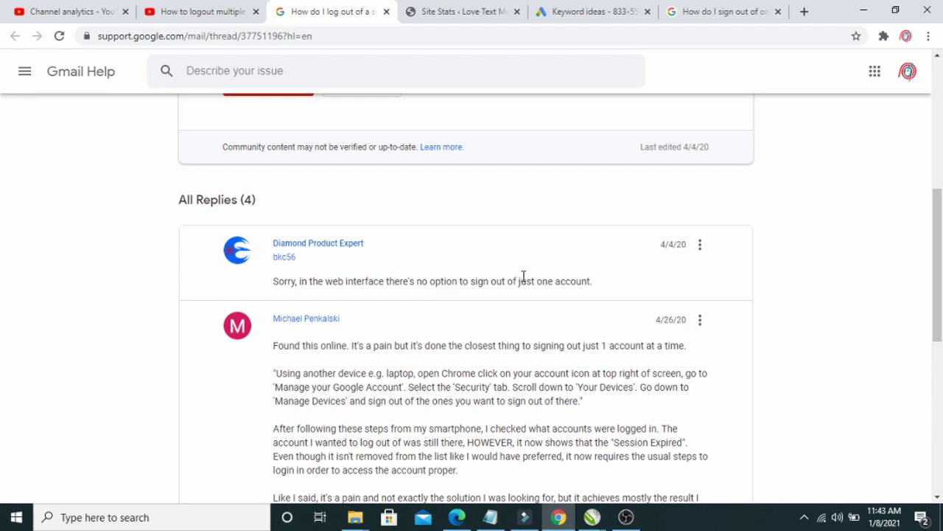
- Read the Google Account Help thread about signing out of one single account in Chrome, including its replies
{"action": "left_click", "coordinate": [702, 11]}
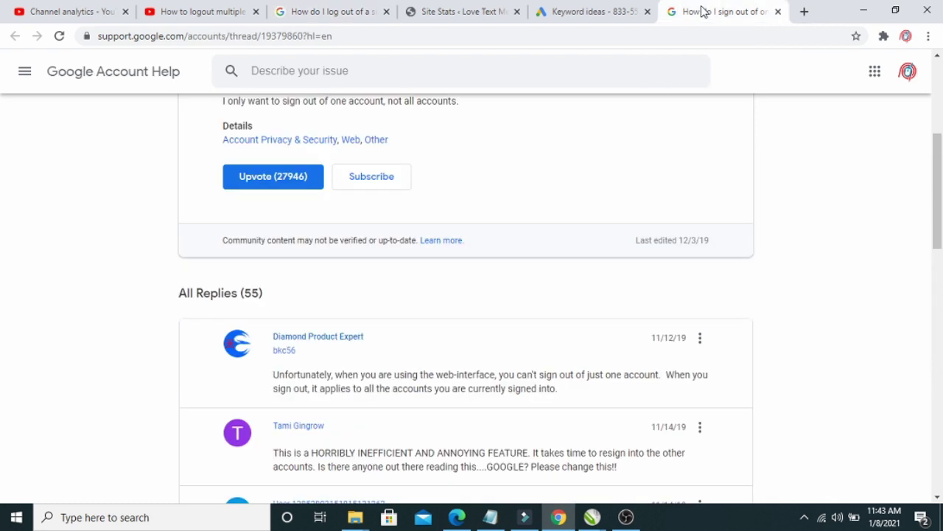
{"action": "left_click_drag", "start_coordinate": [930, 194], "coordinate": [941, 140]}
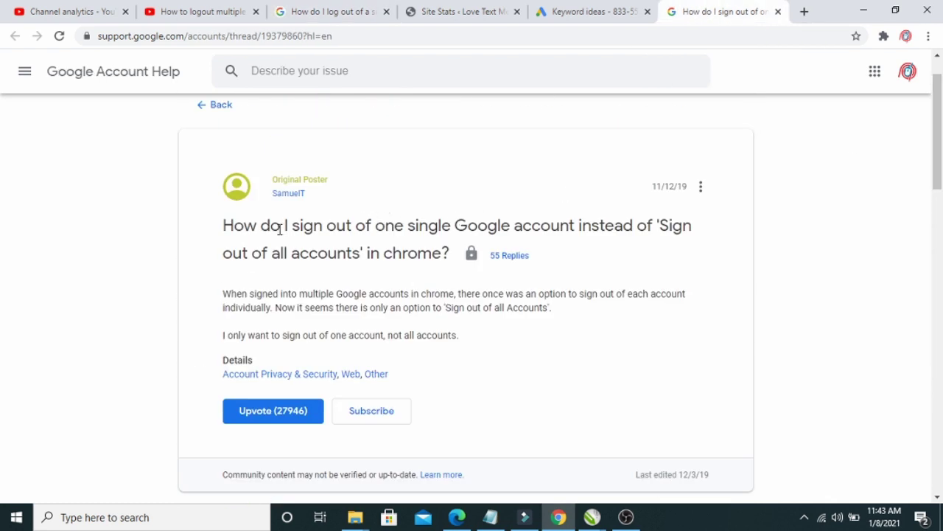
{"action": "scroll", "coordinate": [400, 263], "scroll_direction": "down", "scroll_amount": 4}
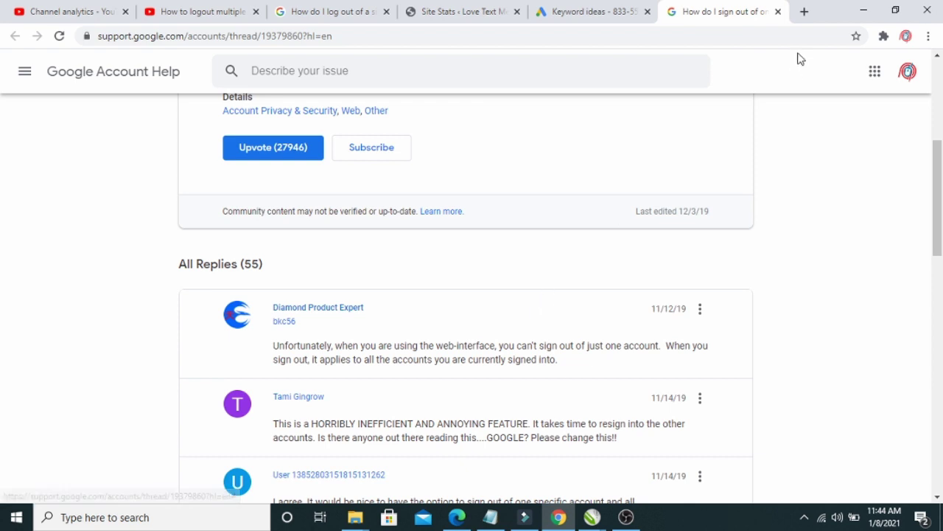
- Open gmail.com in a new browser tab and check the list of signed-in accounts
{"action": "left_click", "coordinate": [805, 12]}
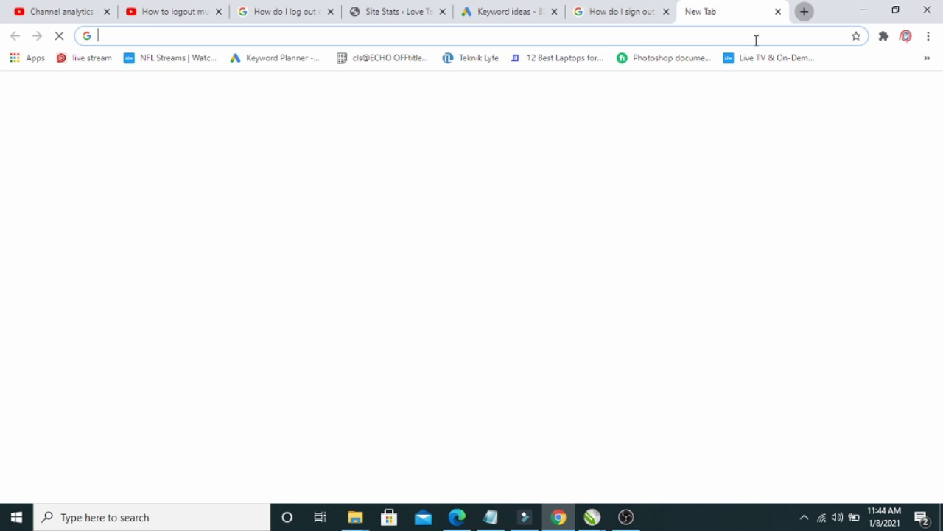
{"action": "type", "text": "gmail.com"}
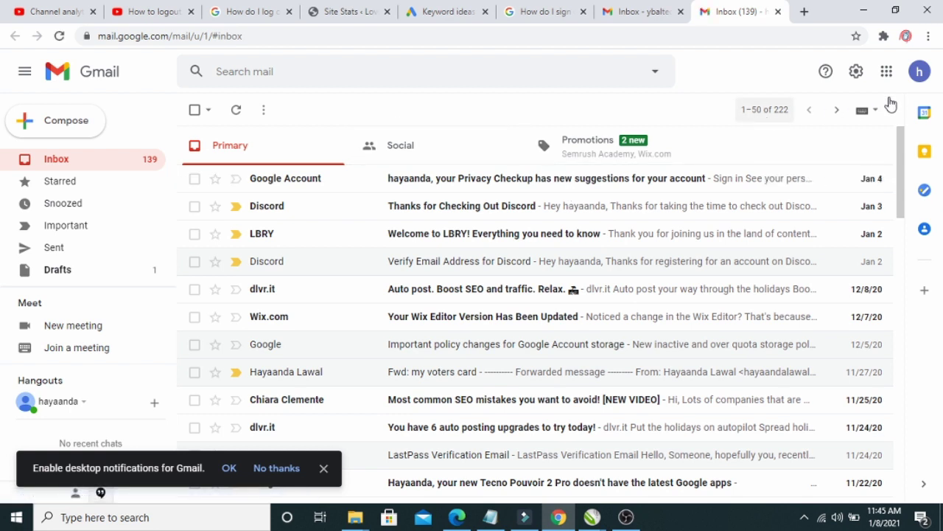
{"action": "left_click", "coordinate": [917, 81]}
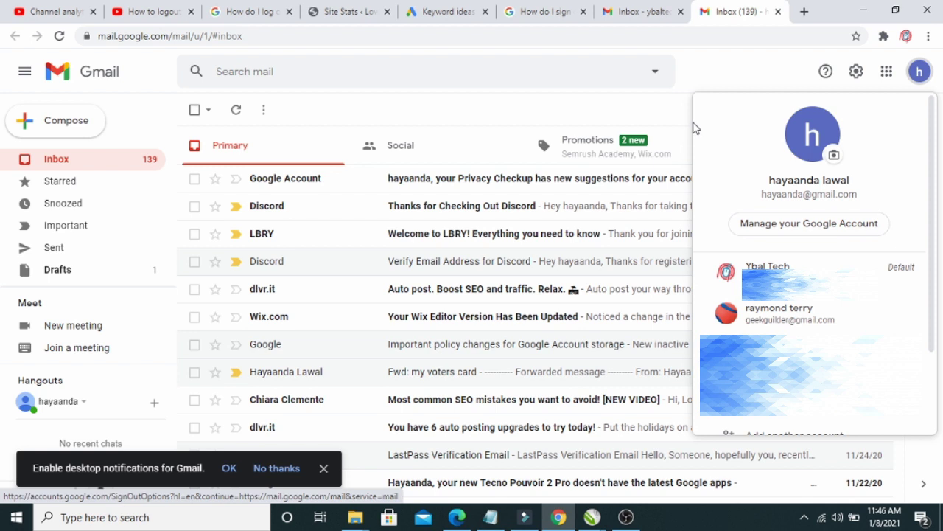
{"action": "left_click", "coordinate": [700, 72]}
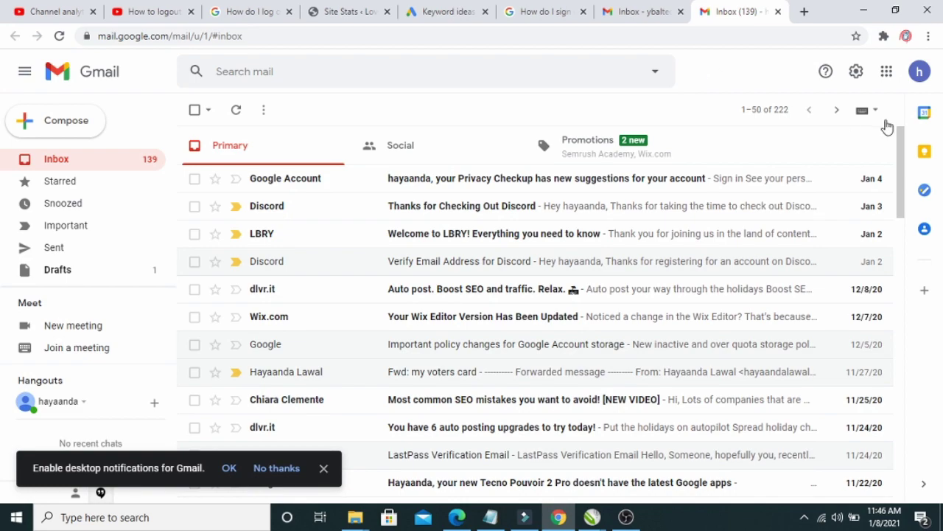
- Open Security Checkup from the inbox's last account activity details and expand Your devices
{"action": "left_click_drag", "start_coordinate": [900, 148], "coordinate": [888, 477]}
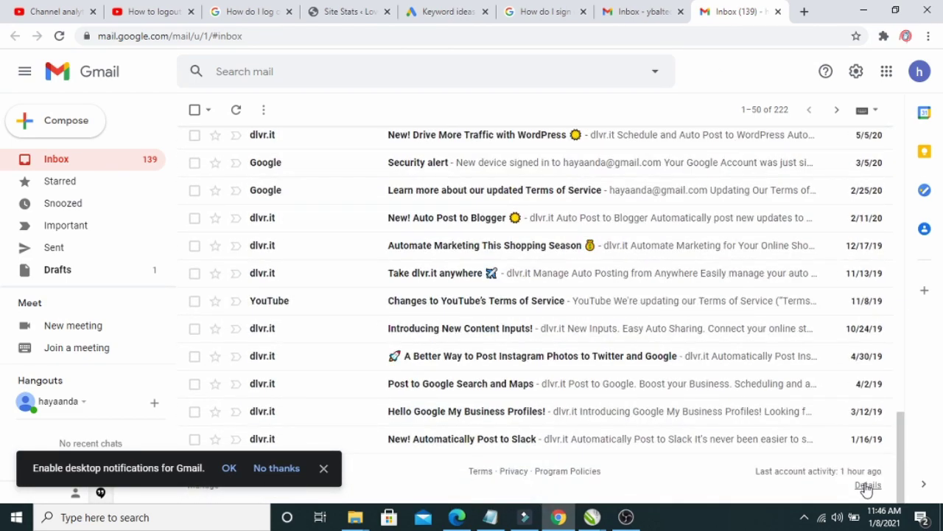
{"action": "left_click", "coordinate": [866, 487]}
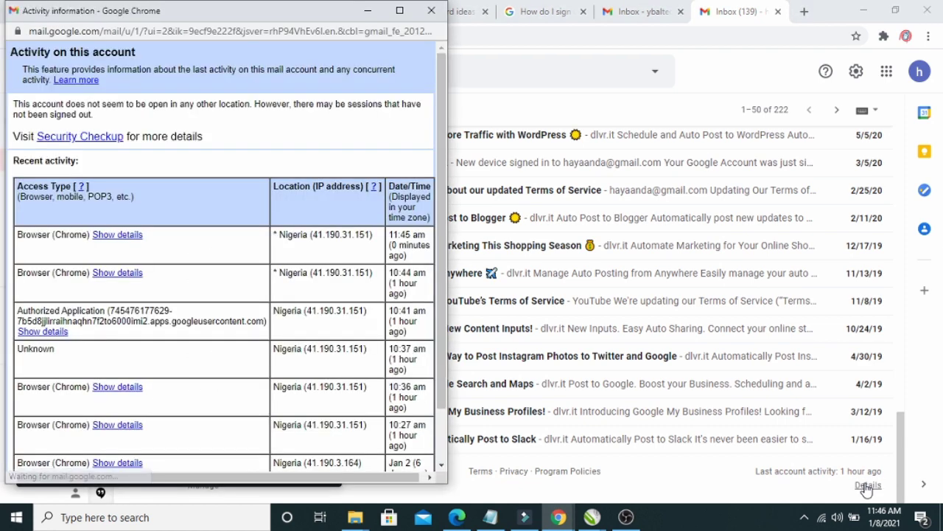
{"action": "left_click", "coordinate": [96, 147]}
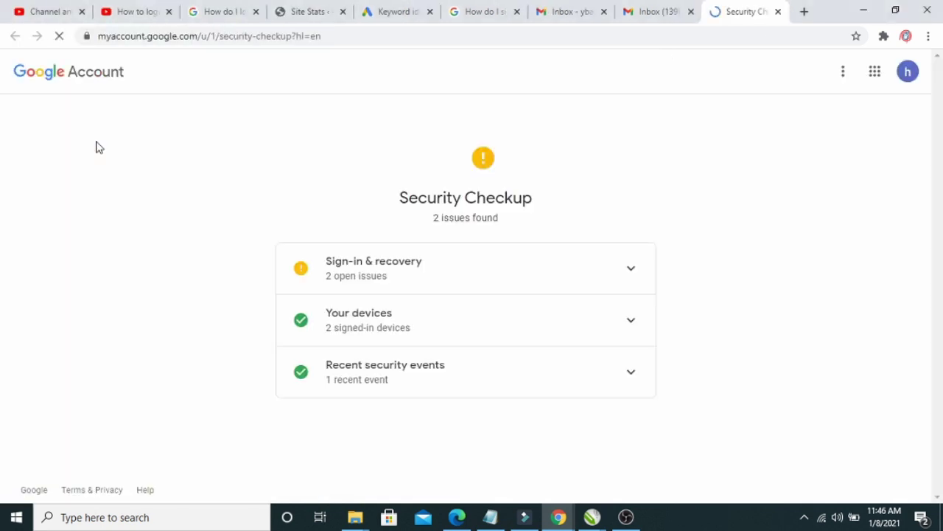
{"action": "left_click", "coordinate": [389, 315]}
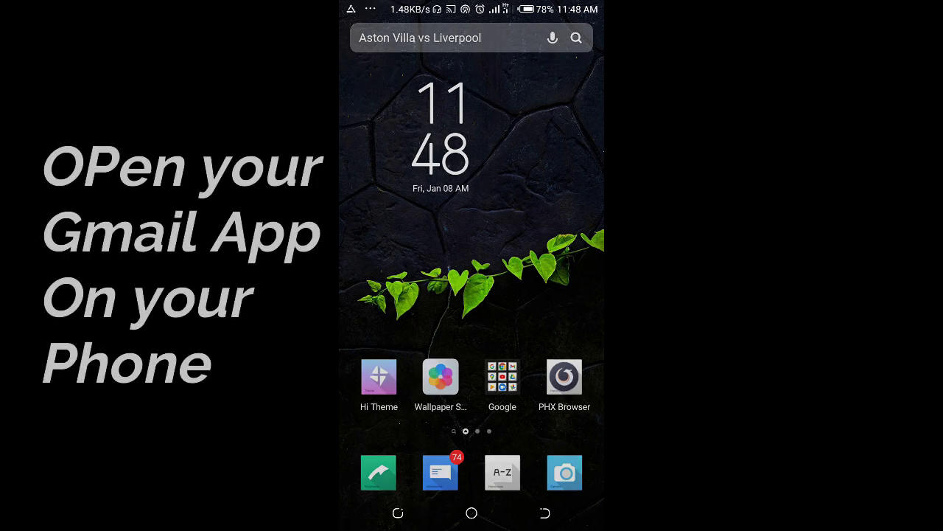
- Open the Gmail app on the phone and look through the primary inbox
{"action": "left_click_drag", "start_coordinate": [471, 332], "coordinate": [472, 185]}
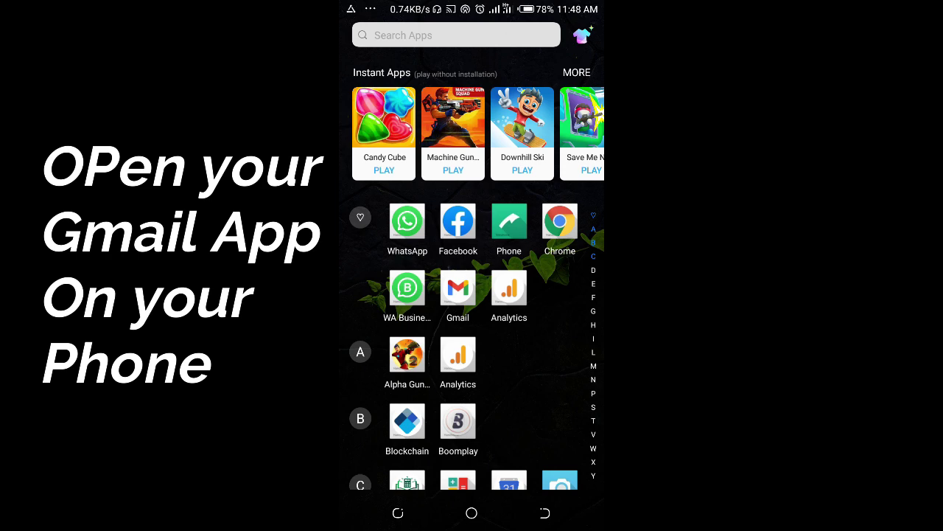
{"action": "scroll", "coordinate": [472, 273], "scroll_direction": "down", "scroll_amount": 1}
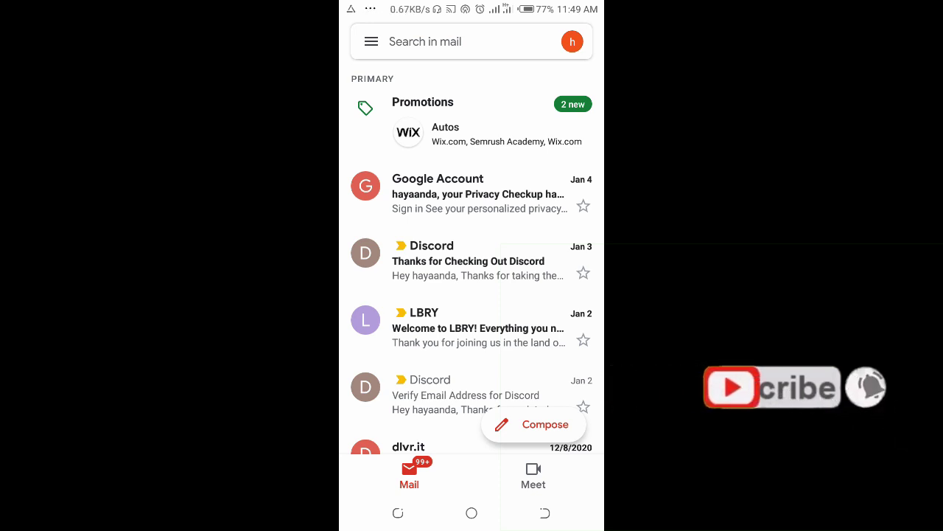
{"action": "scroll", "coordinate": [472, 294], "scroll_direction": "down", "scroll_amount": 1}
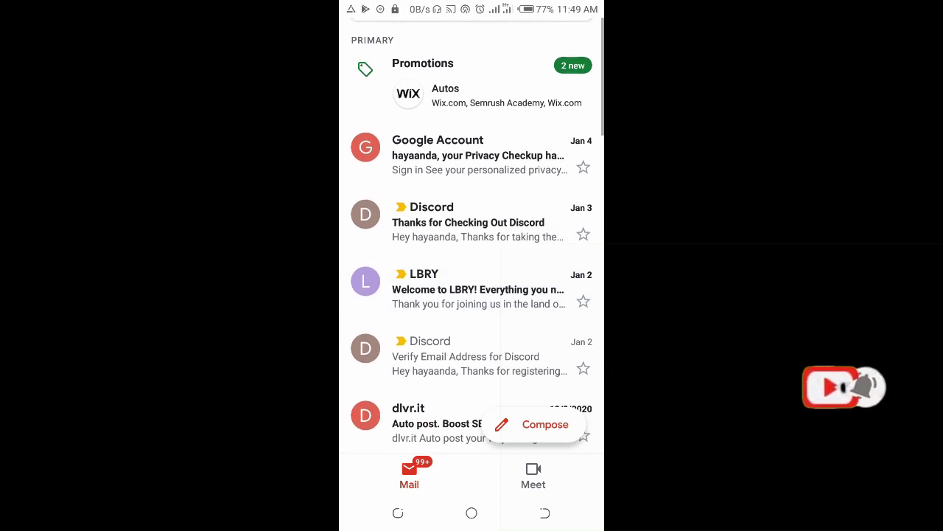
{"action": "scroll", "coordinate": [472, 294], "scroll_direction": "up", "scroll_amount": 2}
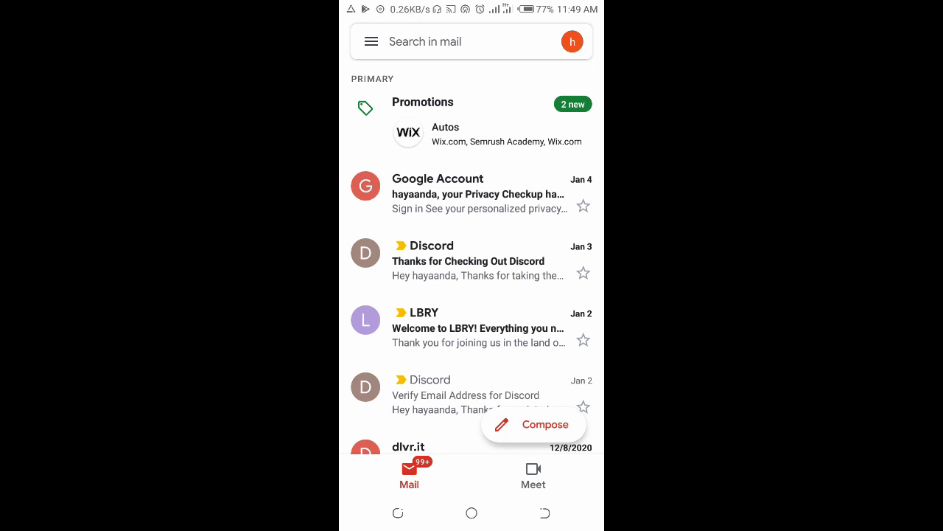
- Open the Security settings of the current Google Account and go to the Your devices section
{"action": "left_click", "coordinate": [572, 41]}
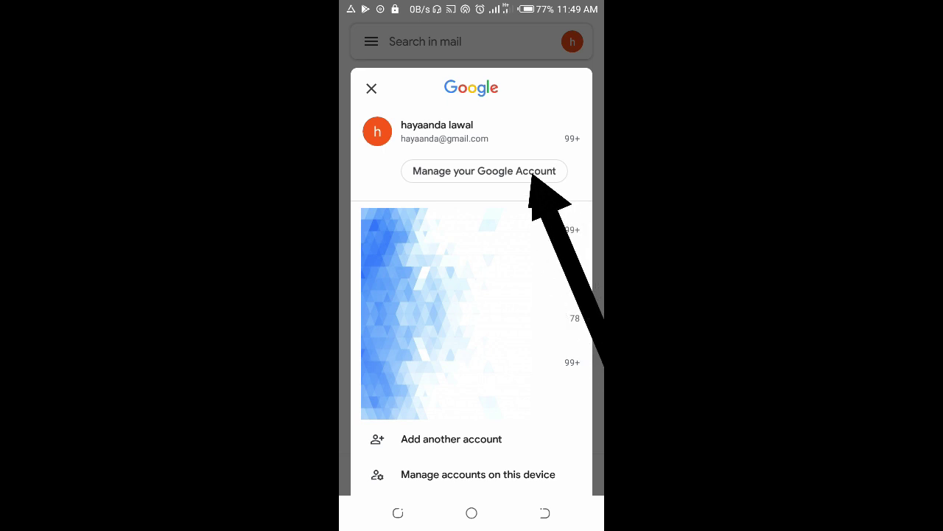
{"action": "left_click", "coordinate": [484, 171]}
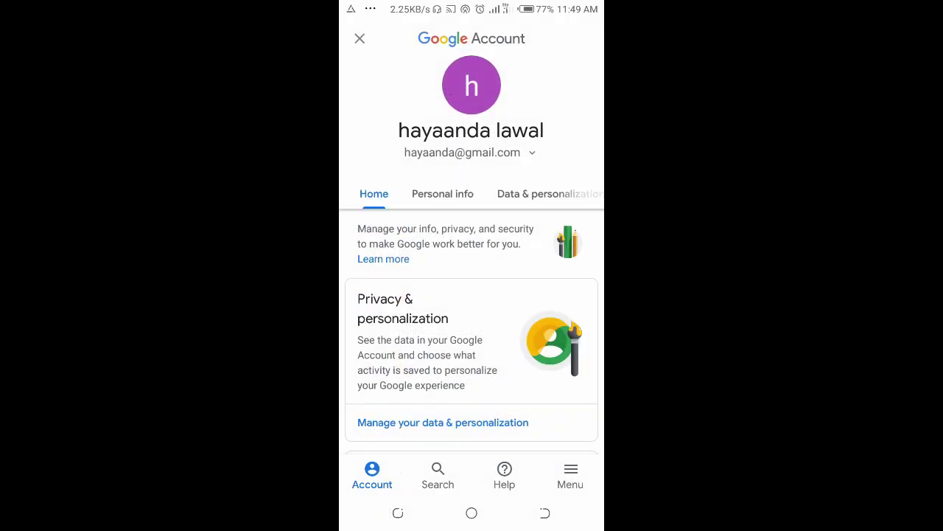
{"action": "scroll", "coordinate": [471, 193], "scroll_direction": "right", "scroll_amount": 3}
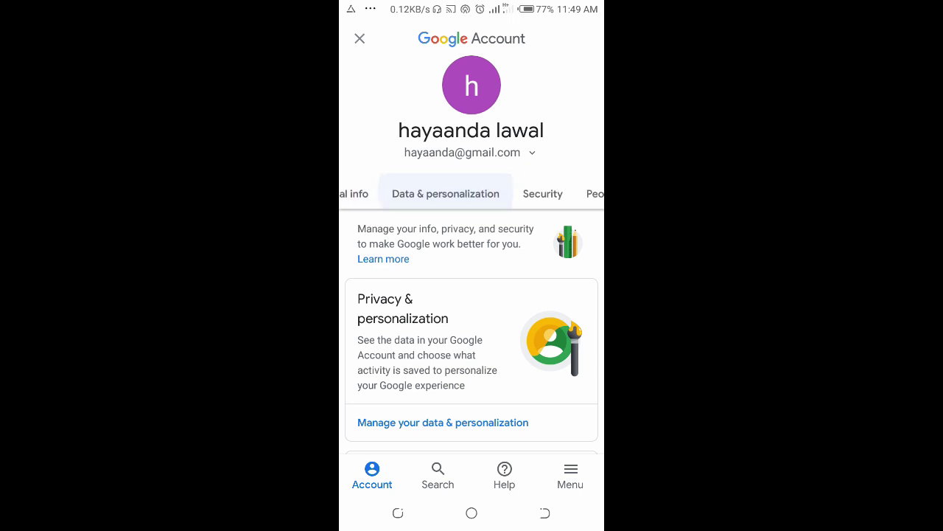
{"action": "scroll", "coordinate": [471, 193], "scroll_direction": "right", "scroll_amount": 3}
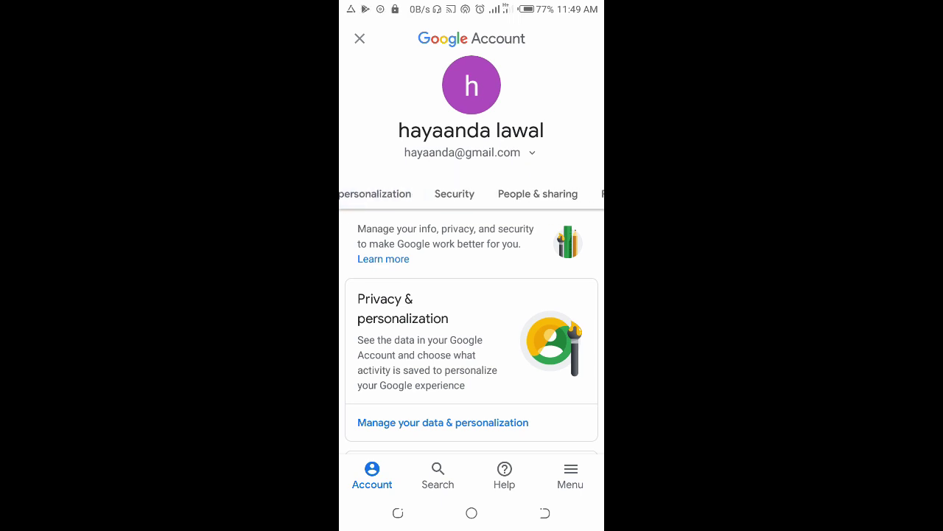
{"action": "left_click", "coordinate": [454, 193]}
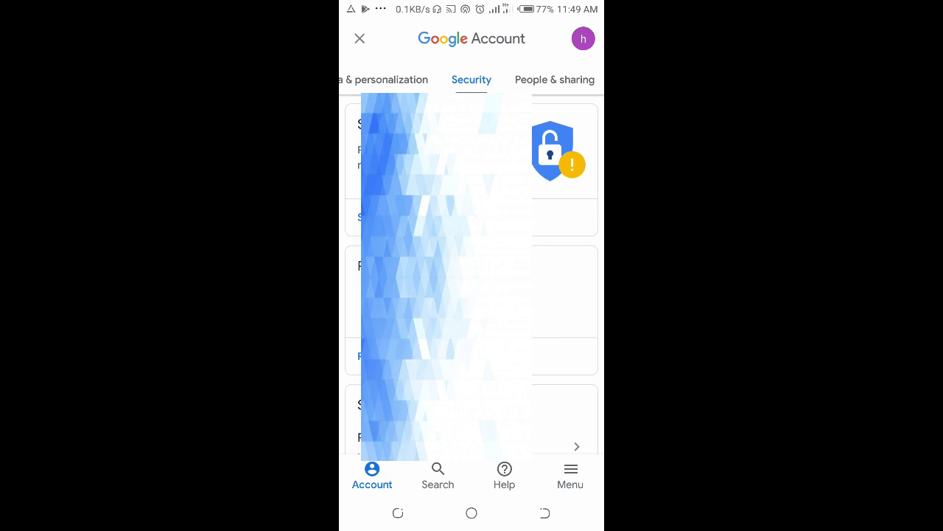
{"action": "scroll", "coordinate": [471, 272], "scroll_direction": "down", "scroll_amount": 10}
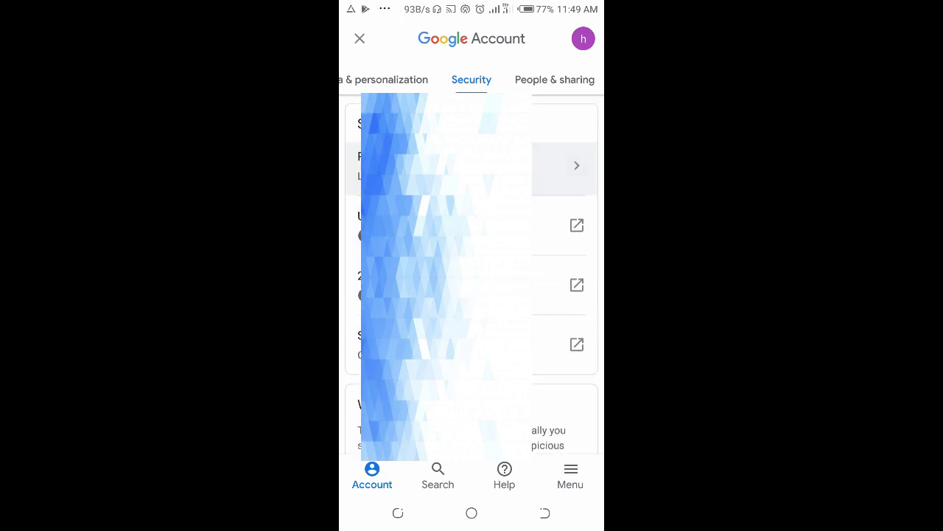
{"action": "scroll", "coordinate": [471, 273], "scroll_direction": "down", "scroll_amount": 10}
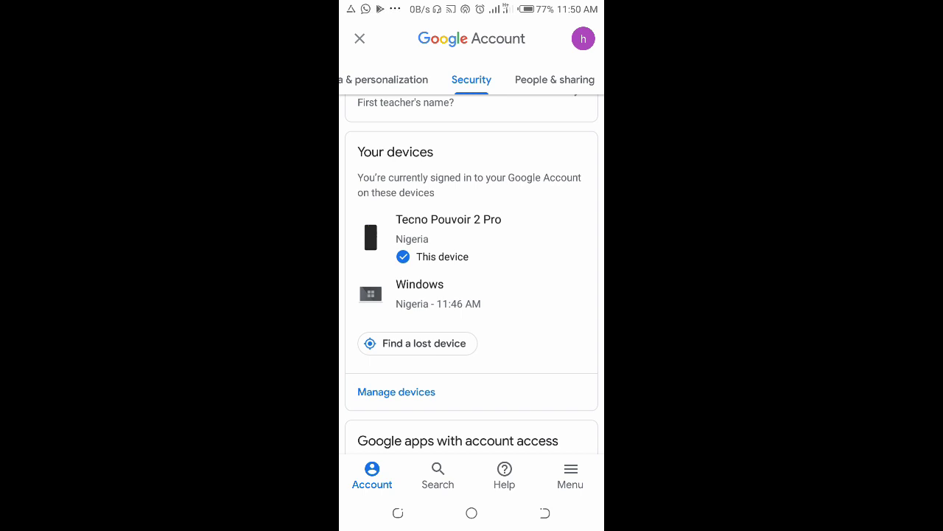
{"action": "scroll", "coordinate": [472, 274], "scroll_direction": "up", "scroll_amount": 1}
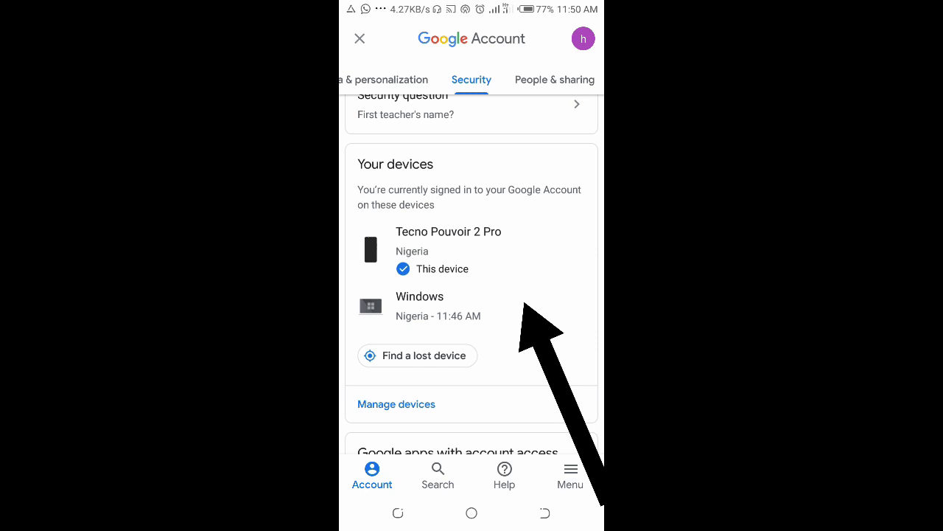
- Open the signed-in devices list from the Windows entry and show the sign-out options for the HP laptop
{"action": "left_click", "coordinate": [470, 296]}
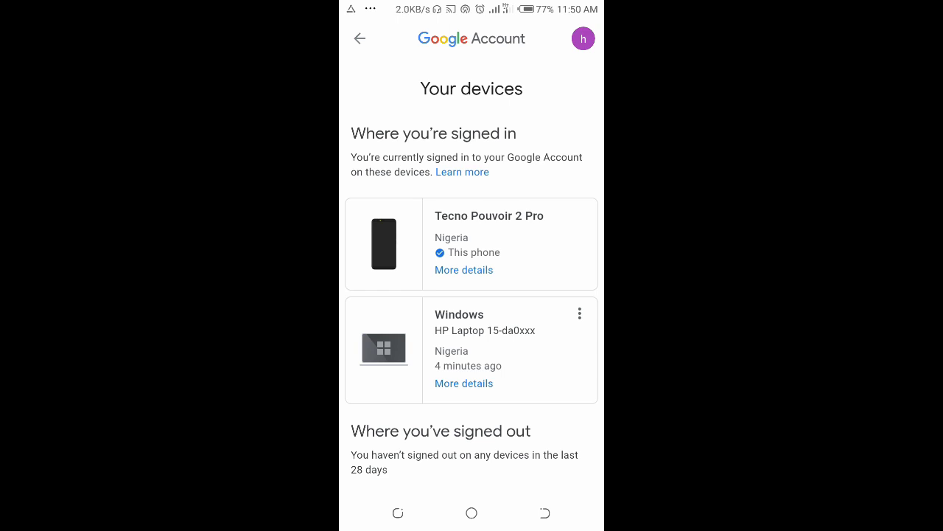
{"action": "left_click", "coordinate": [580, 316]}
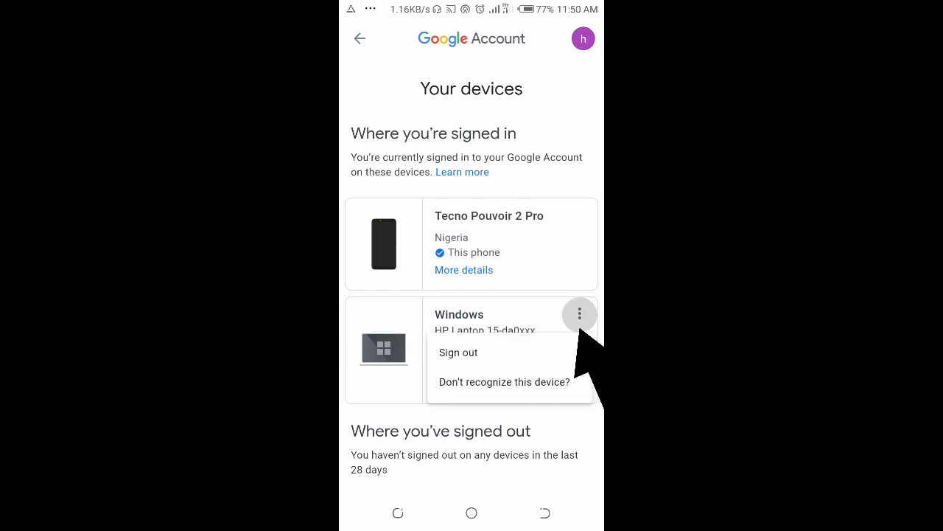
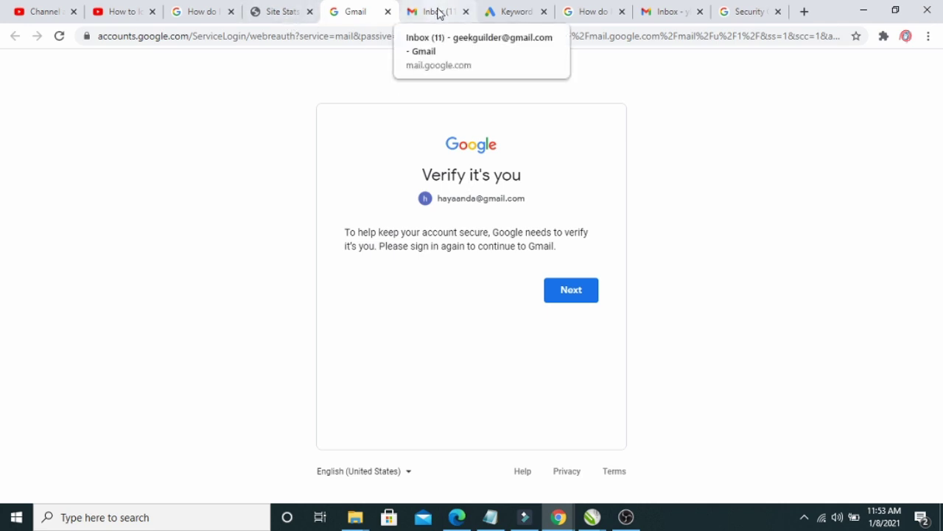
- Switch to another signed-in account's Gmail inbox in the computer's browser, check its account list, and close the list
{"action": "left_click", "coordinate": [438, 12]}
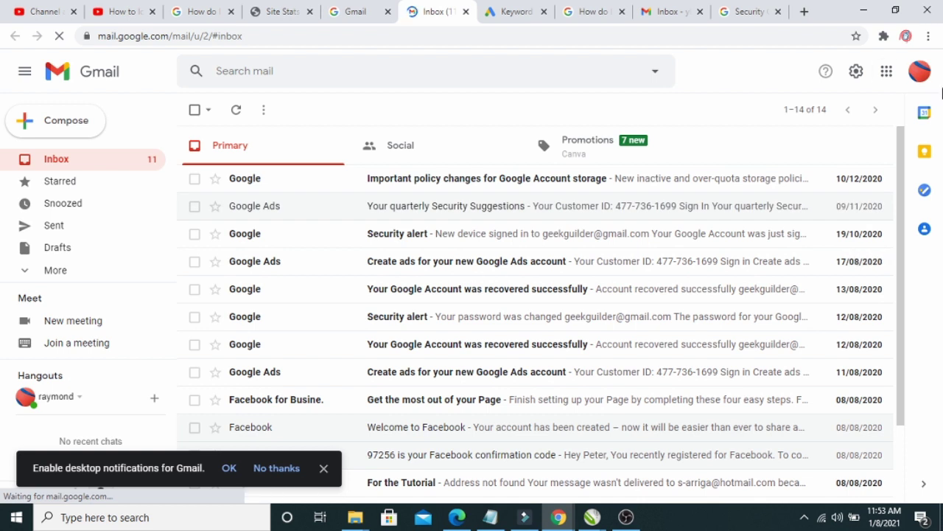
{"action": "left_click", "coordinate": [918, 74]}
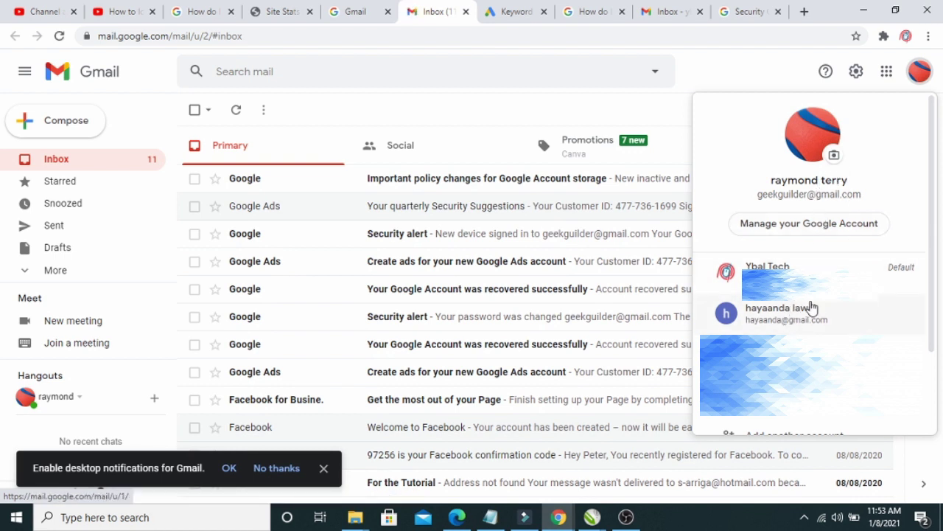
{"action": "left_click", "coordinate": [710, 78]}
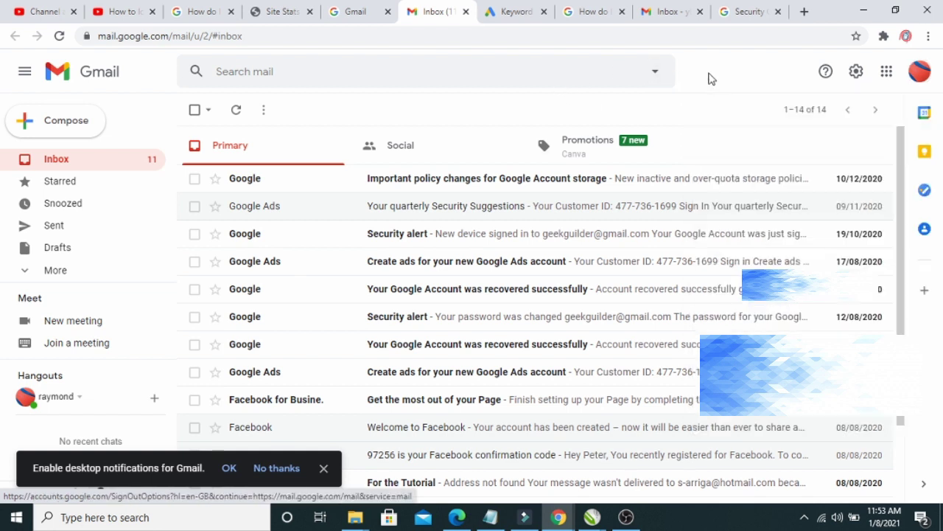